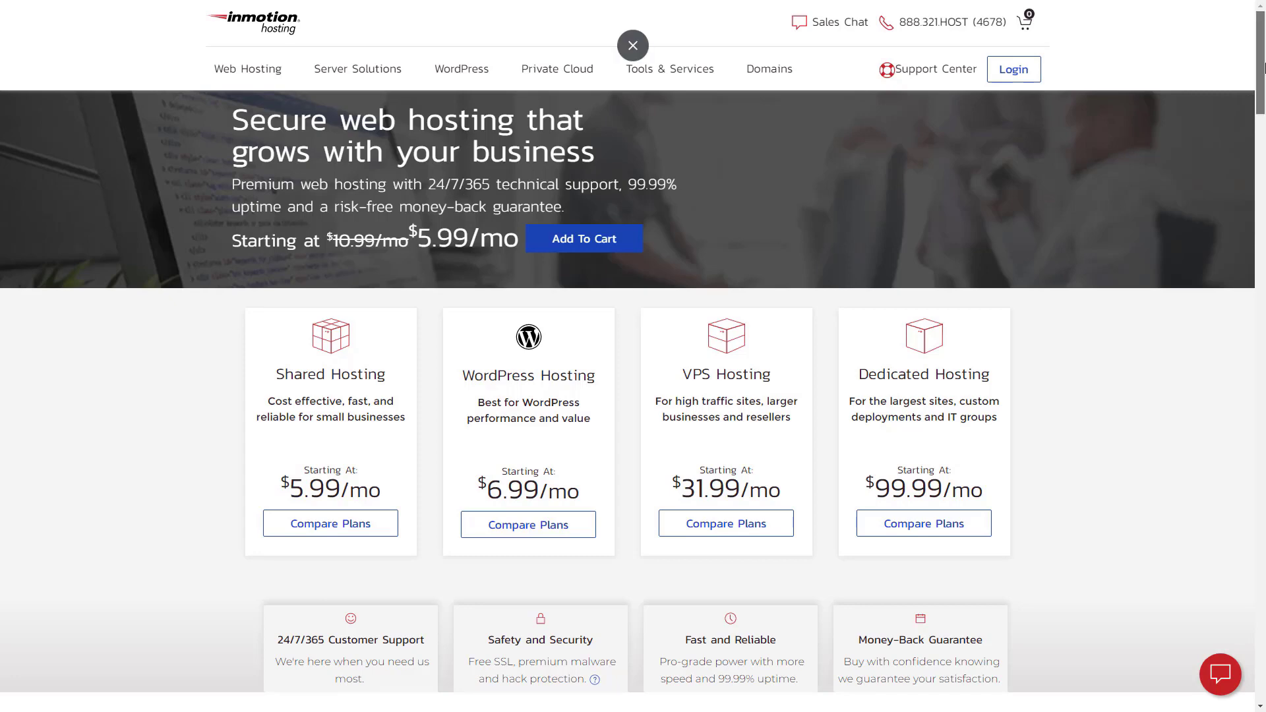
pyautogui.moveTo(1263, 67); pyautogui.dragTo(1263, 158)
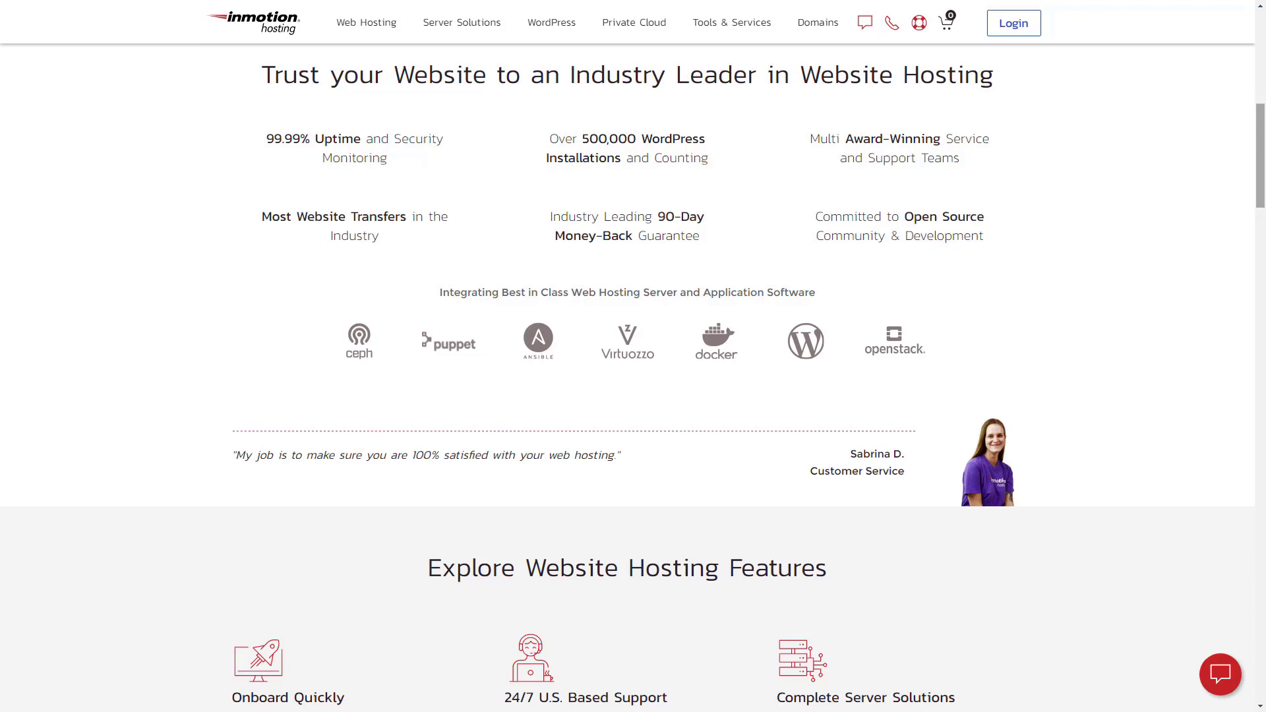
pyautogui.moveTo(1263, 158); pyautogui.dragTo(1263, 228)
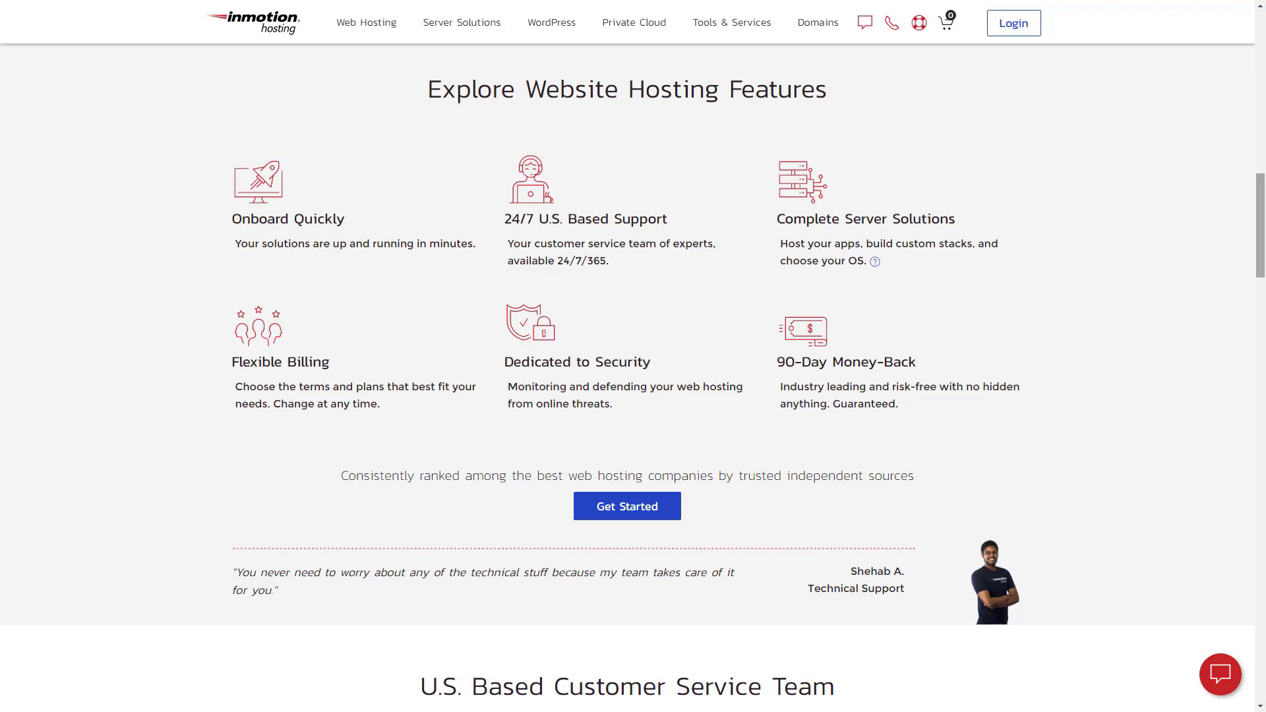
pyautogui.moveTo(1263, 228); pyautogui.dragTo(1262, 316)
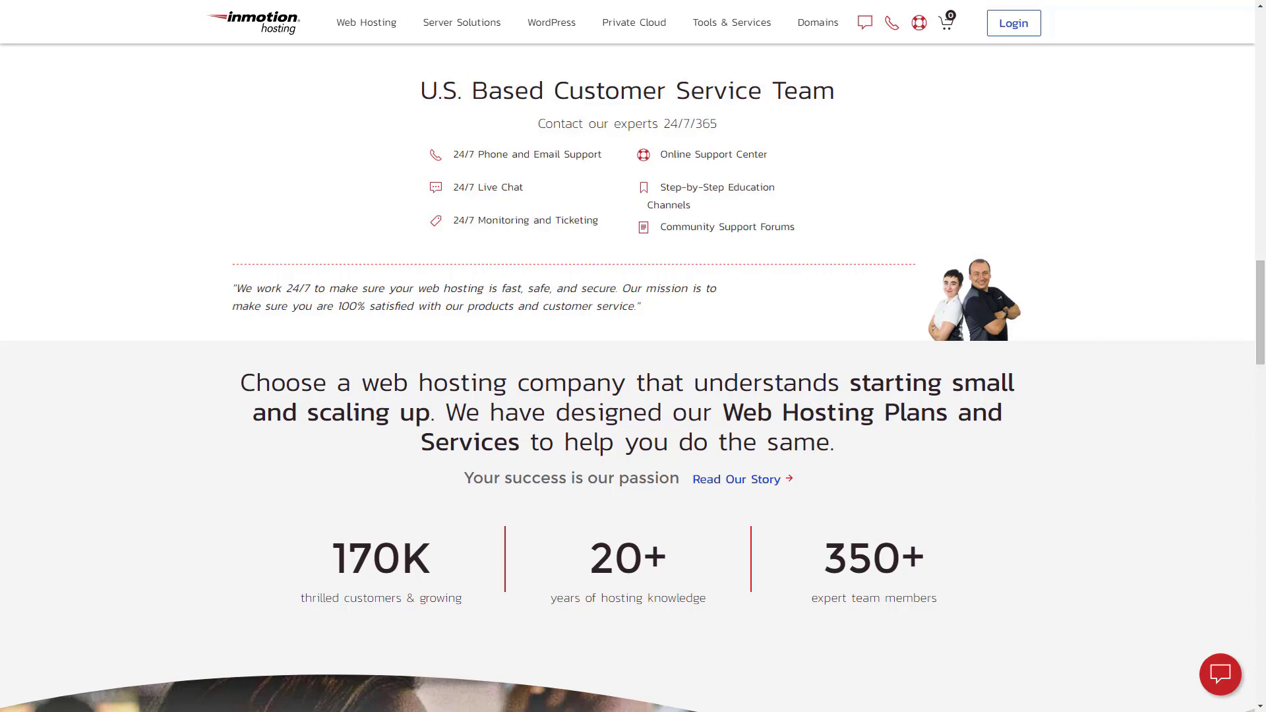
pyautogui.moveTo(1263, 325); pyautogui.dragTo(1263, 487)
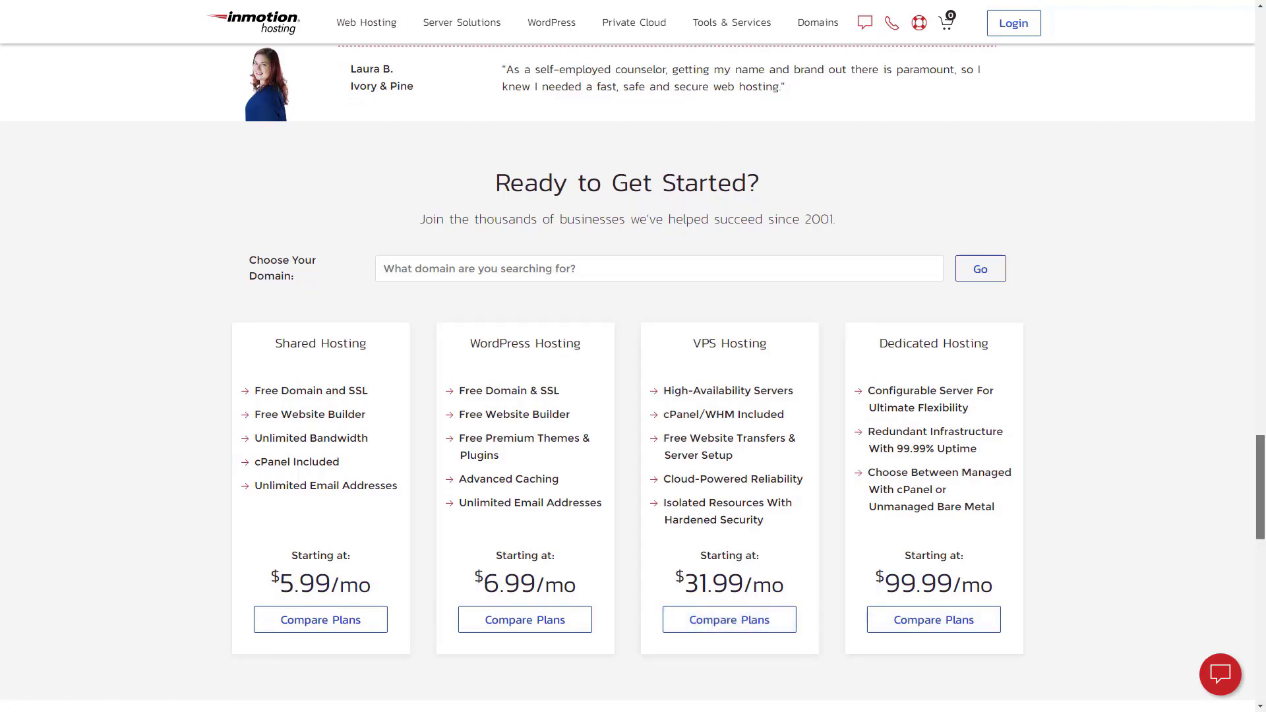
pyautogui.moveTo(1262, 516); pyautogui.dragTo(1263, 574)
pyautogui.scroll(5, 677, 183)
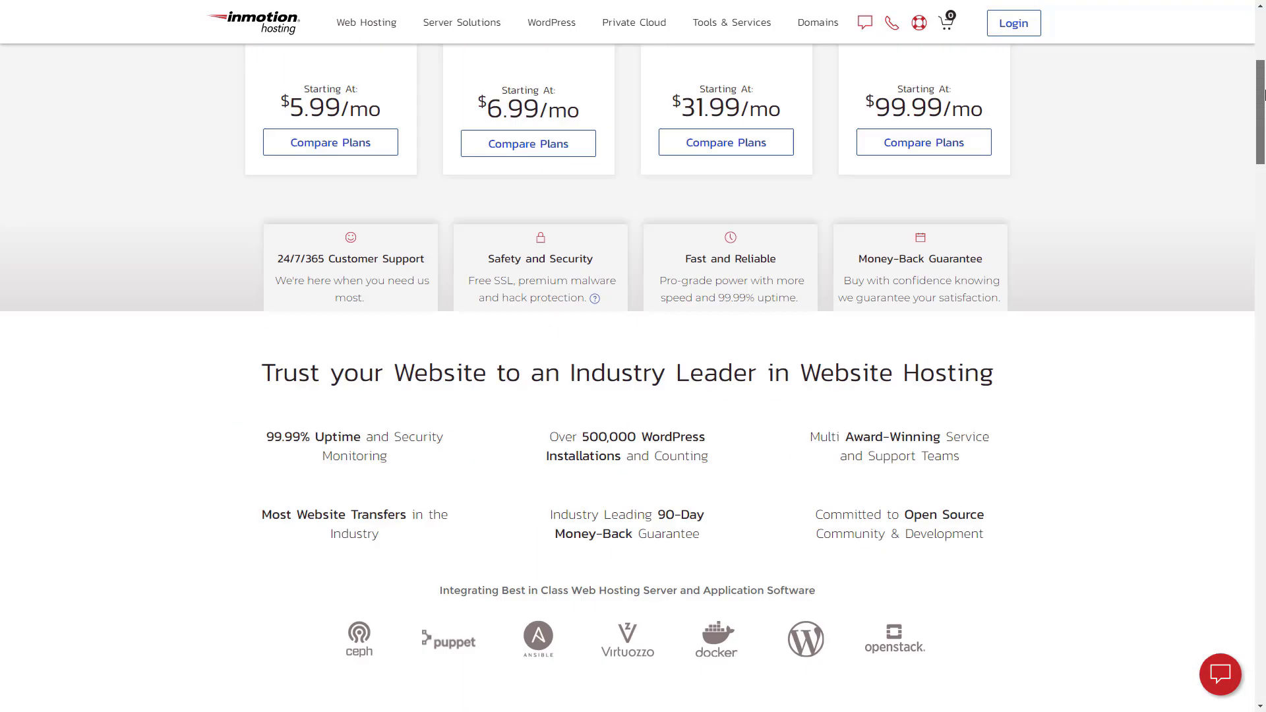
pyautogui.moveTo(366, 22)
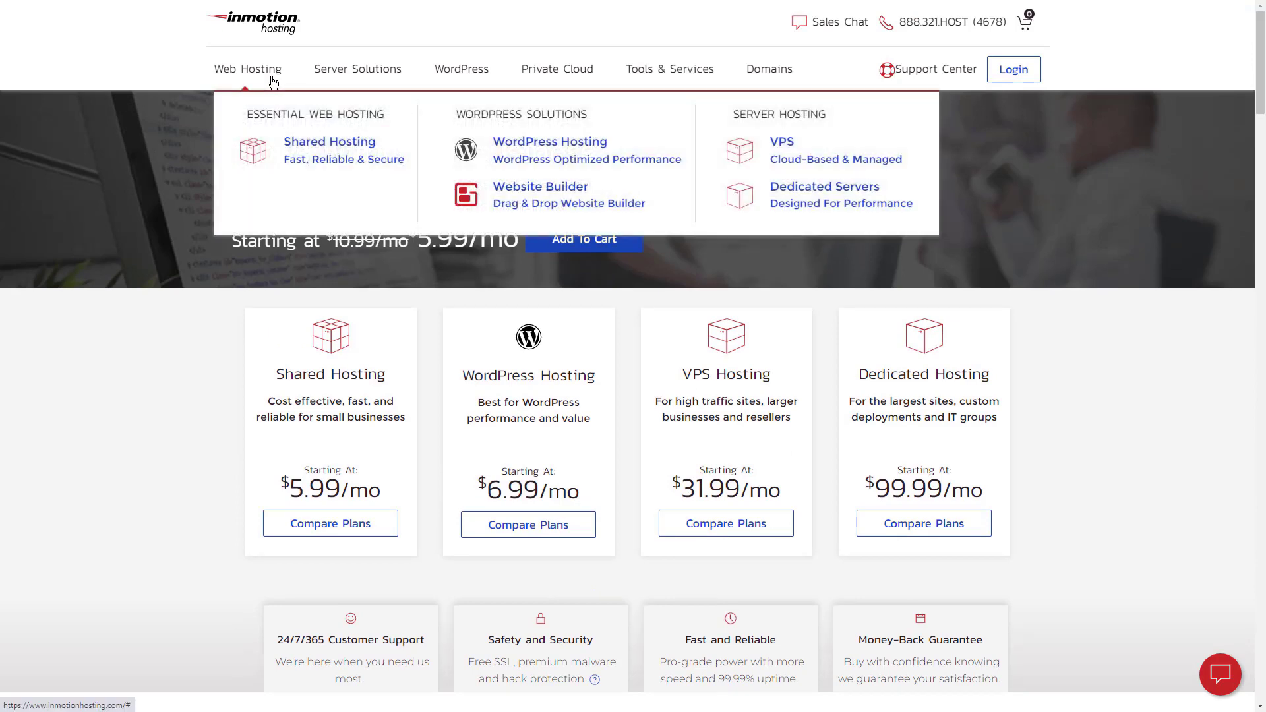
# Step: Open InMotion's Shared Hosting plans and compare one-year and monthly prices, ending on one-year
pyautogui.click(298, 150)
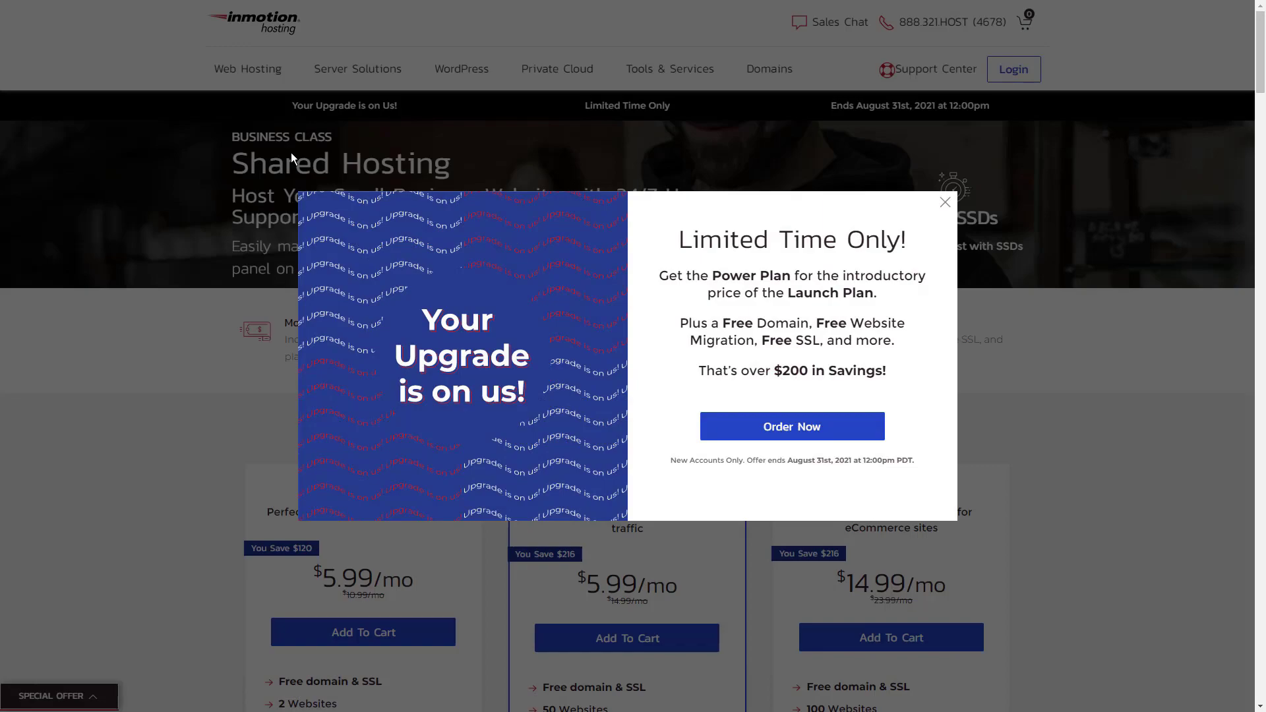
pyautogui.click(946, 202)
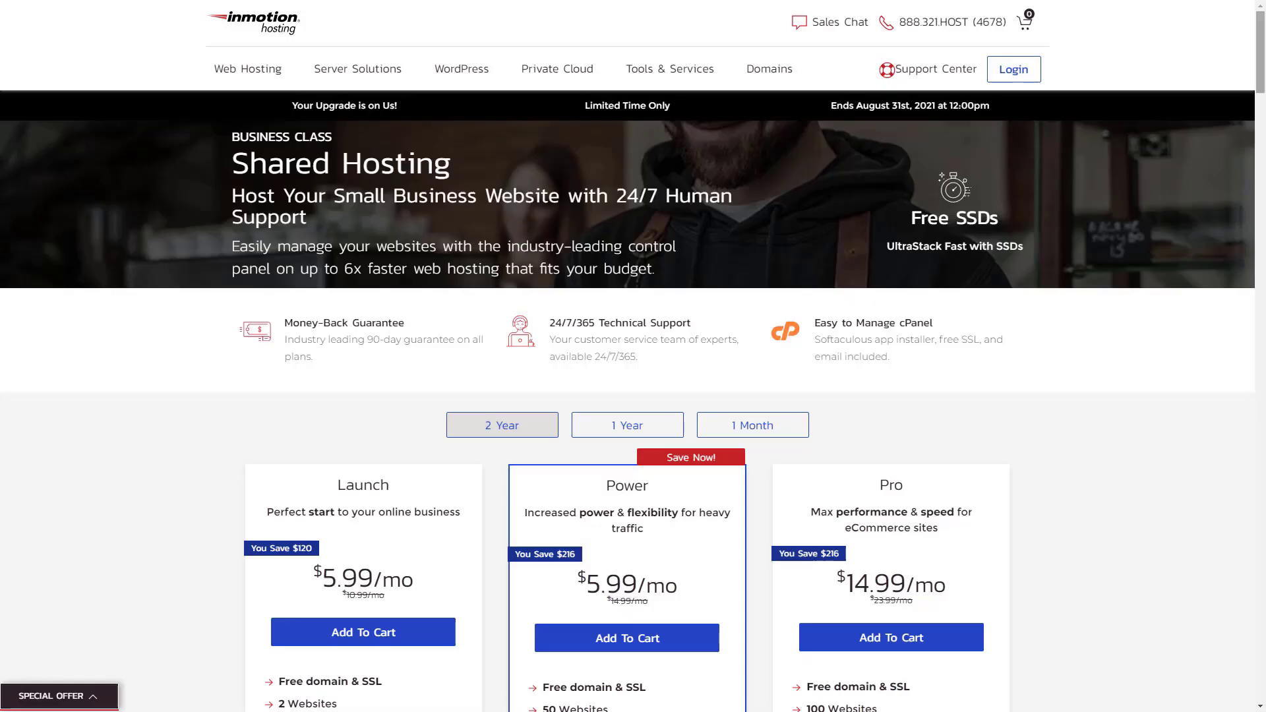
pyautogui.scroll(-3, 633, 396)
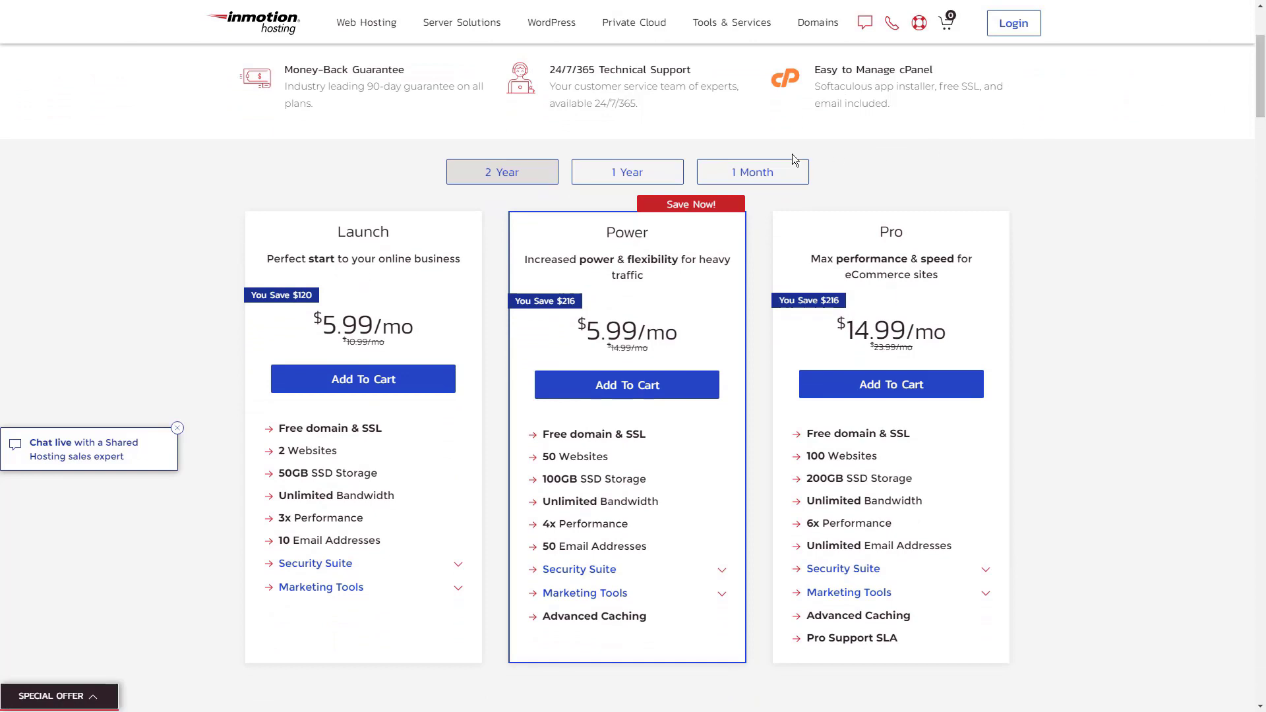
pyautogui.click(669, 184)
pyautogui.click(727, 178)
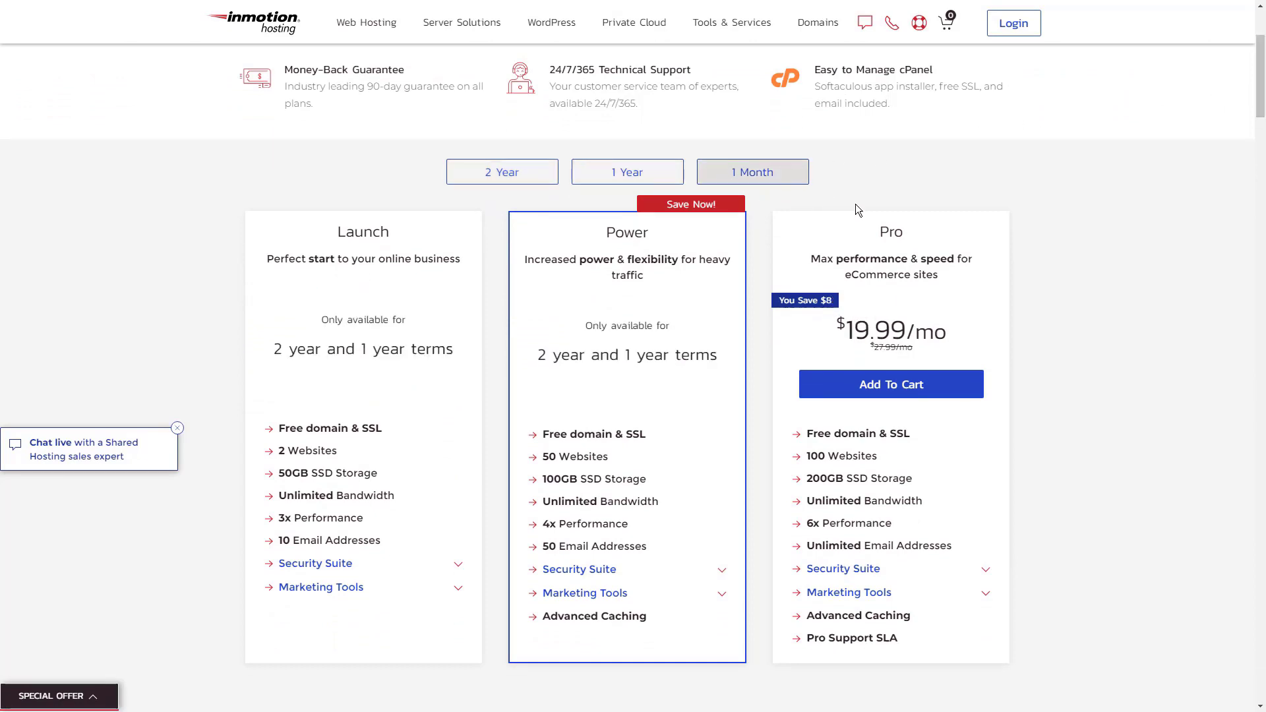
pyautogui.click(655, 179)
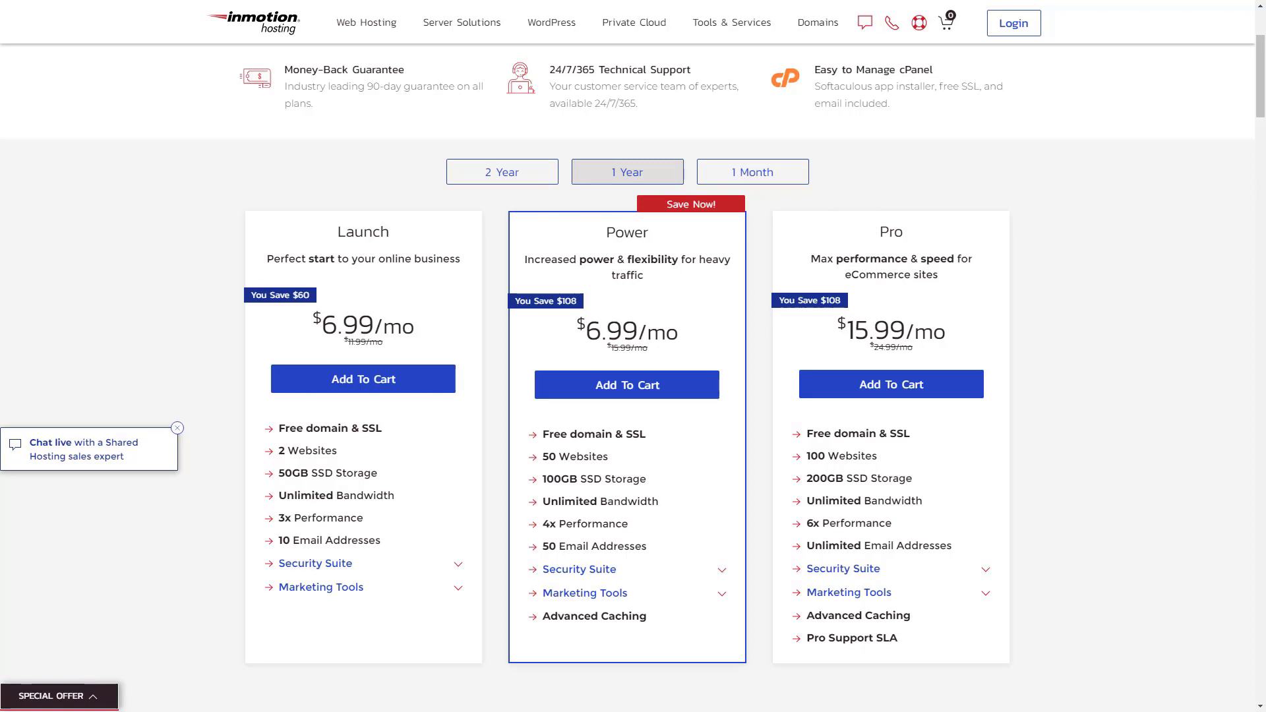
pyautogui.moveTo(1262, 99); pyautogui.dragTo(1263, 188)
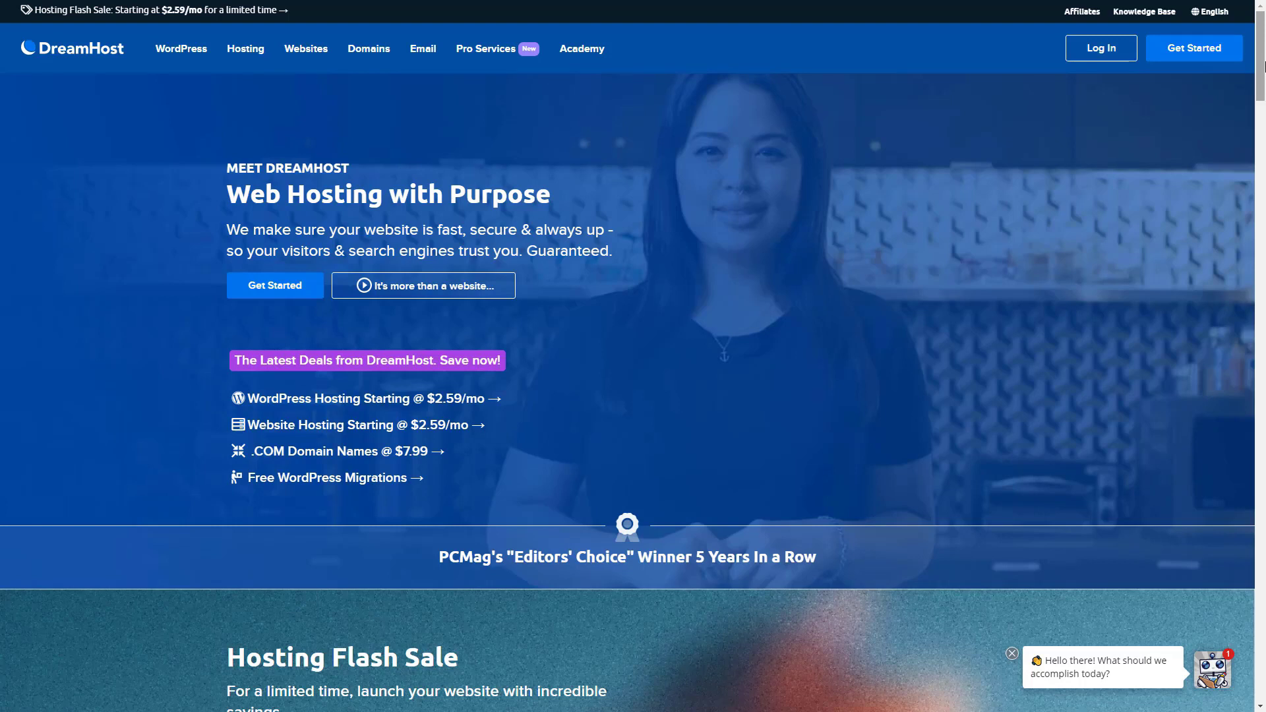
# Step: Close the chat assistant's greeting bubble on DreamHost's home page
pyautogui.click(1012, 654)
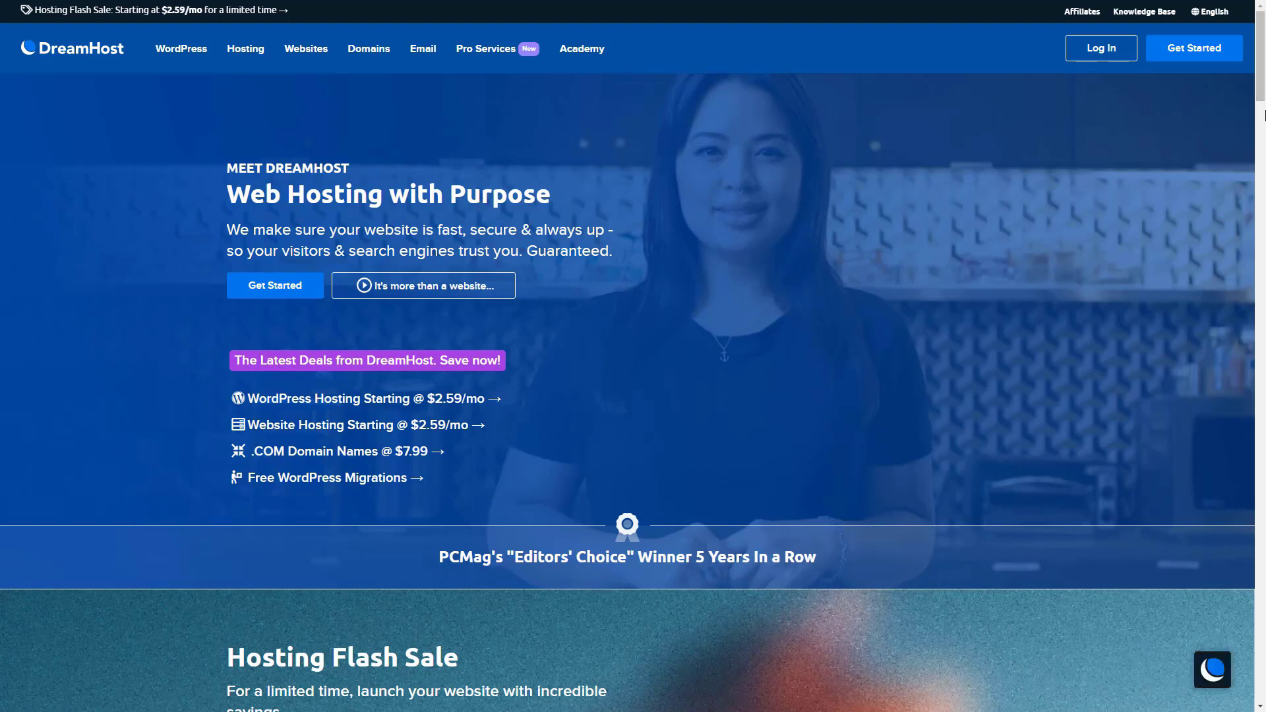
pyautogui.moveTo(1263, 65); pyautogui.dragTo(1263, 147)
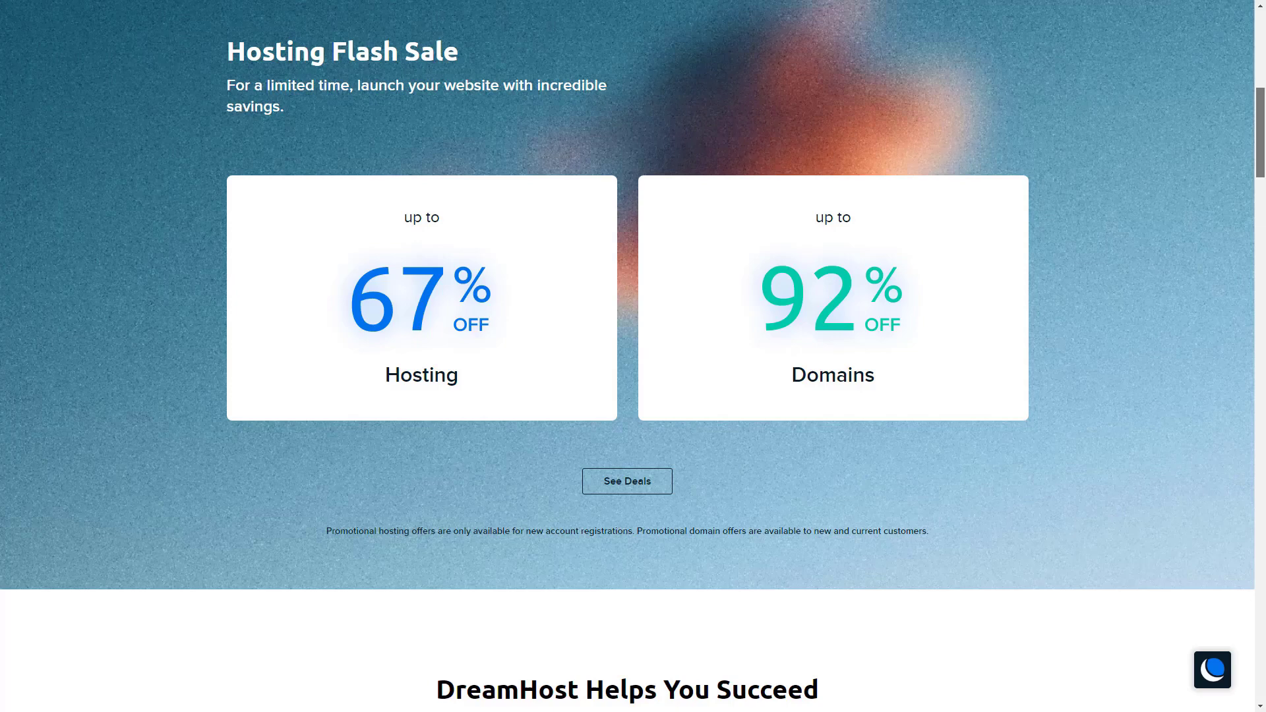
pyautogui.scroll(-5, 633, 356)
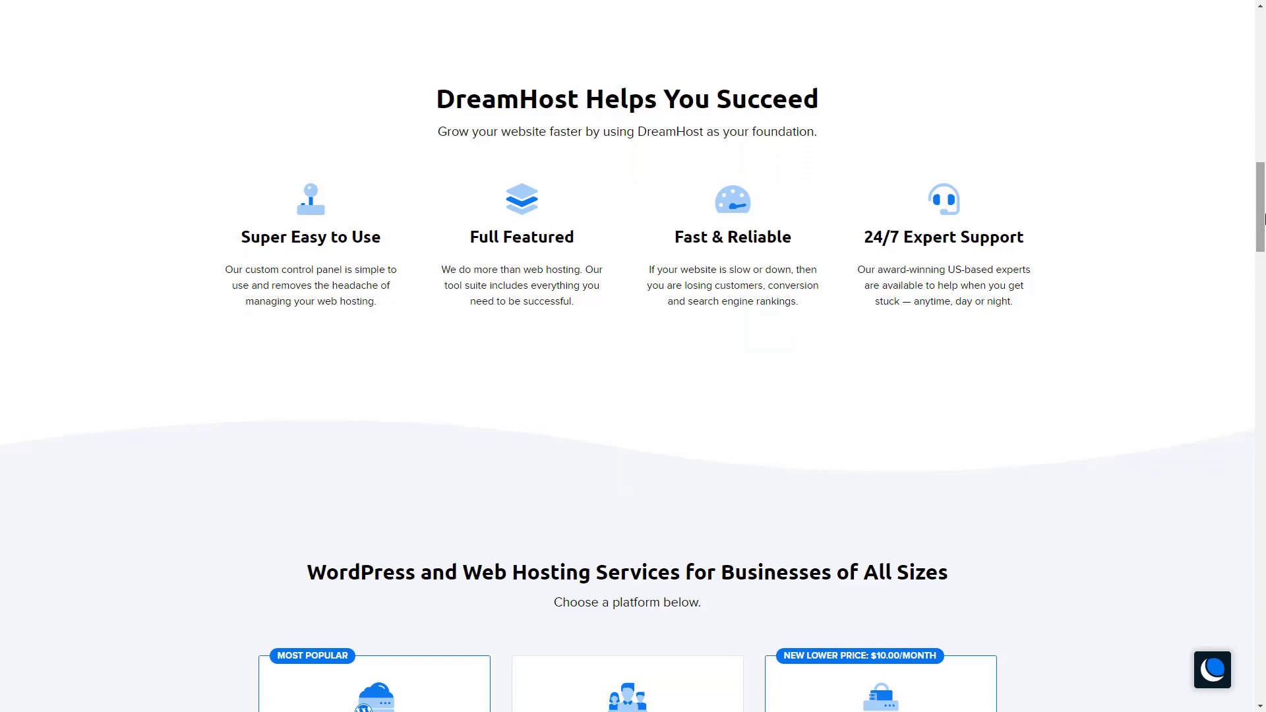
pyautogui.moveTo(1262, 245); pyautogui.dragTo(1264, 288)
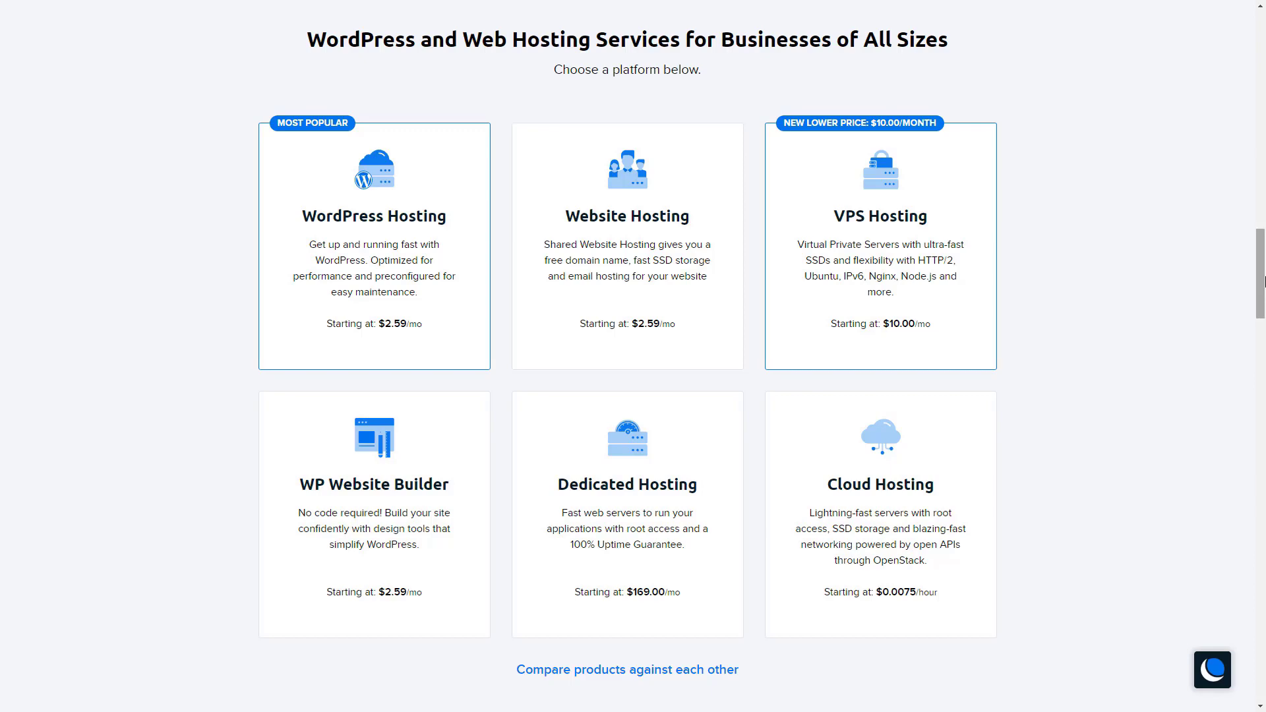
pyautogui.moveTo(1264, 281); pyautogui.dragTo(1260, 509)
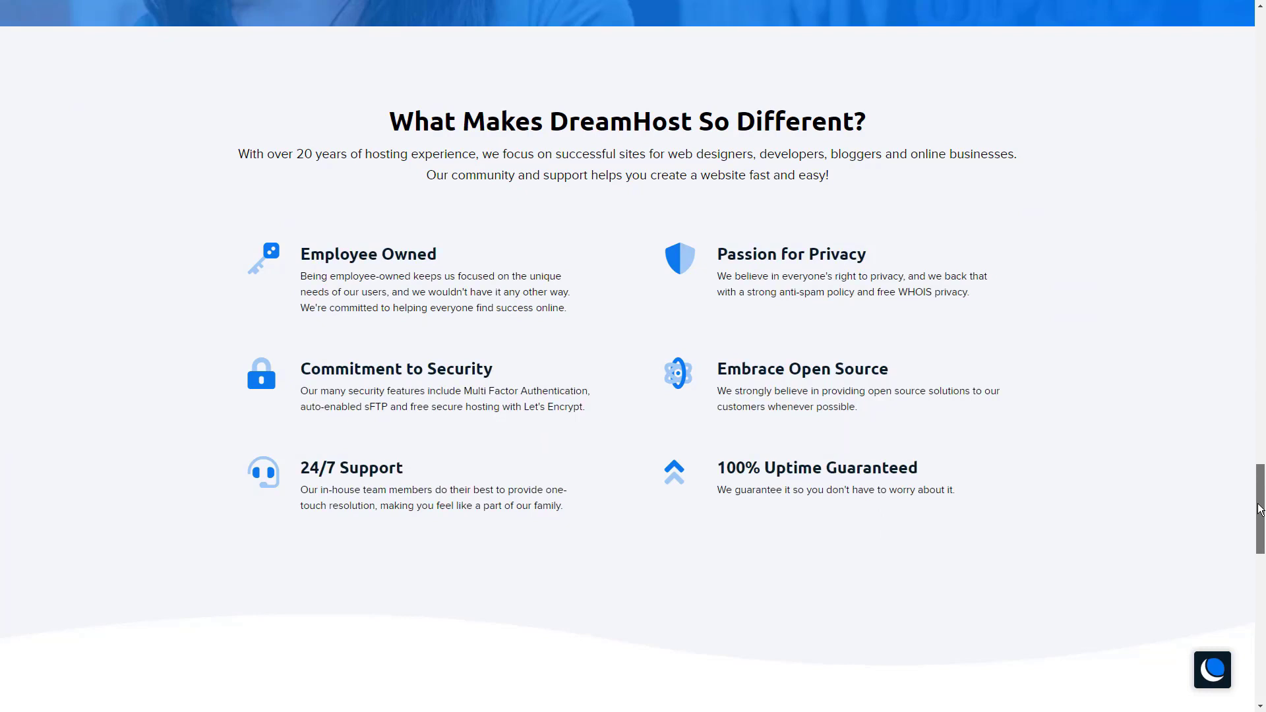
pyautogui.moveTo(1260, 508); pyautogui.dragTo(1260, 502)
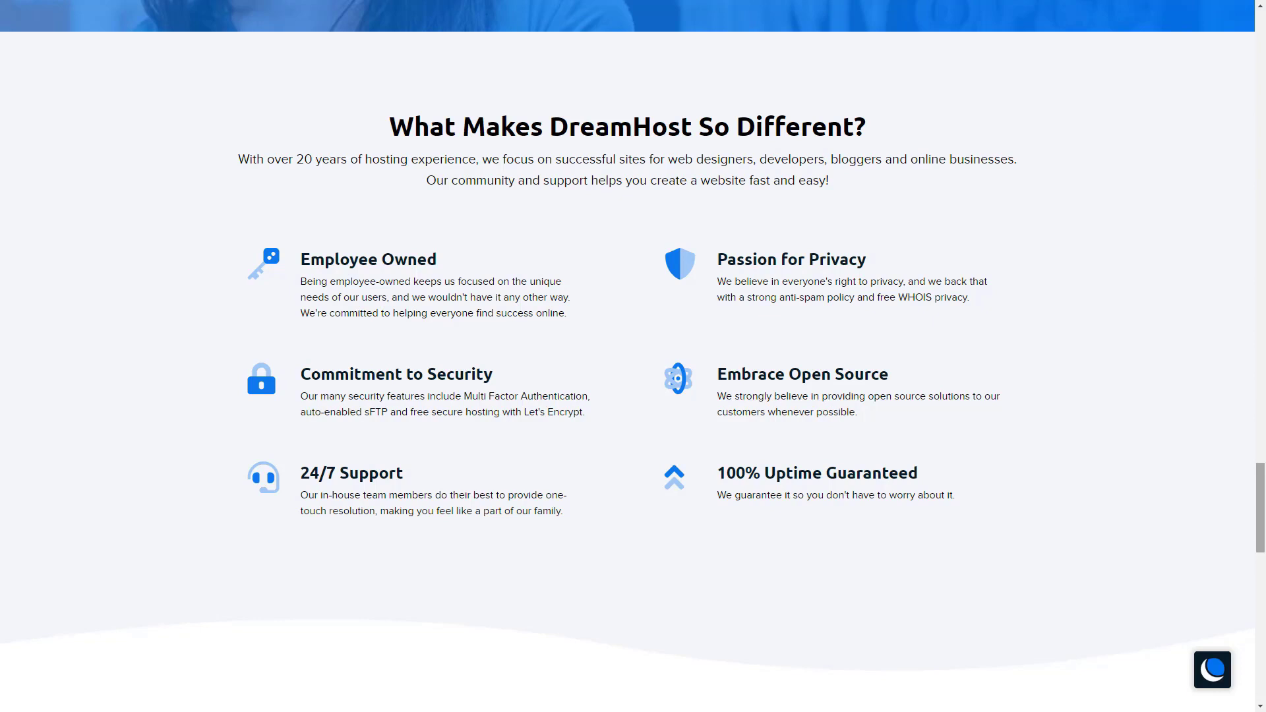
pyautogui.moveTo(1260, 503)
pyautogui.mouseDown()
pyautogui.moveTo(1263, 586)
pyautogui.moveTo(1260, 73)
pyautogui.mouseUp()
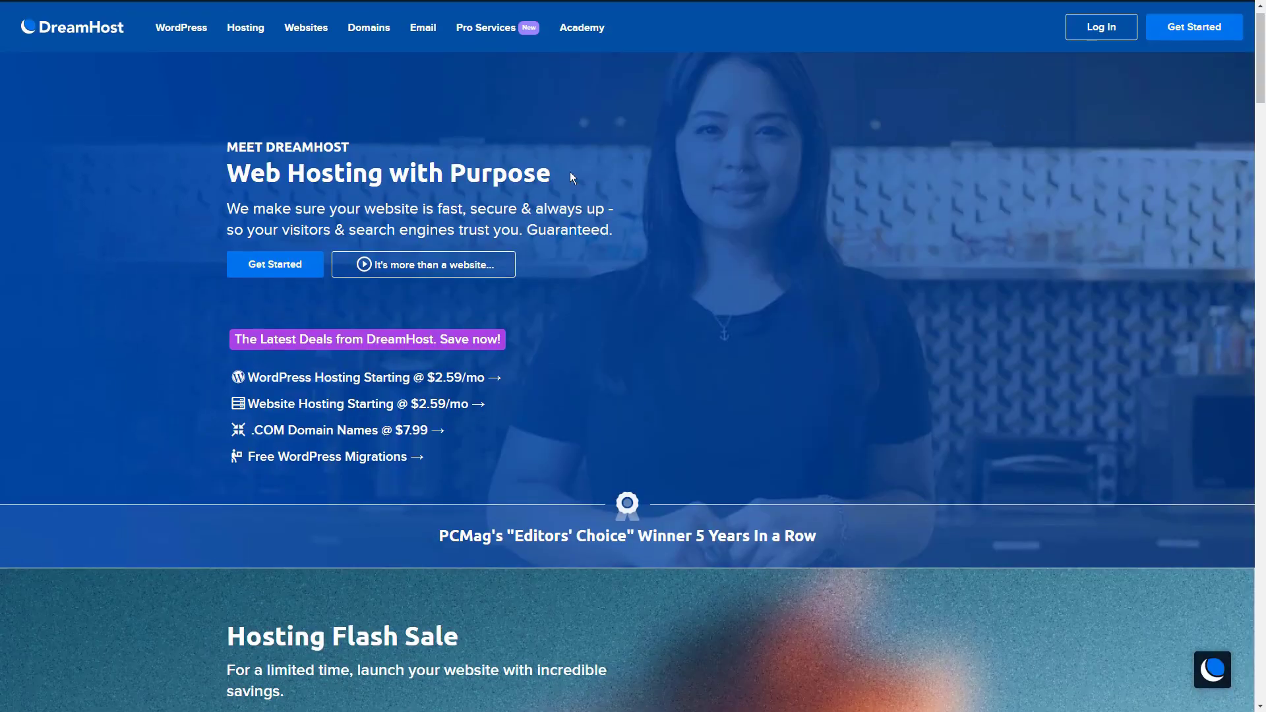
pyautogui.moveTo(181, 26)
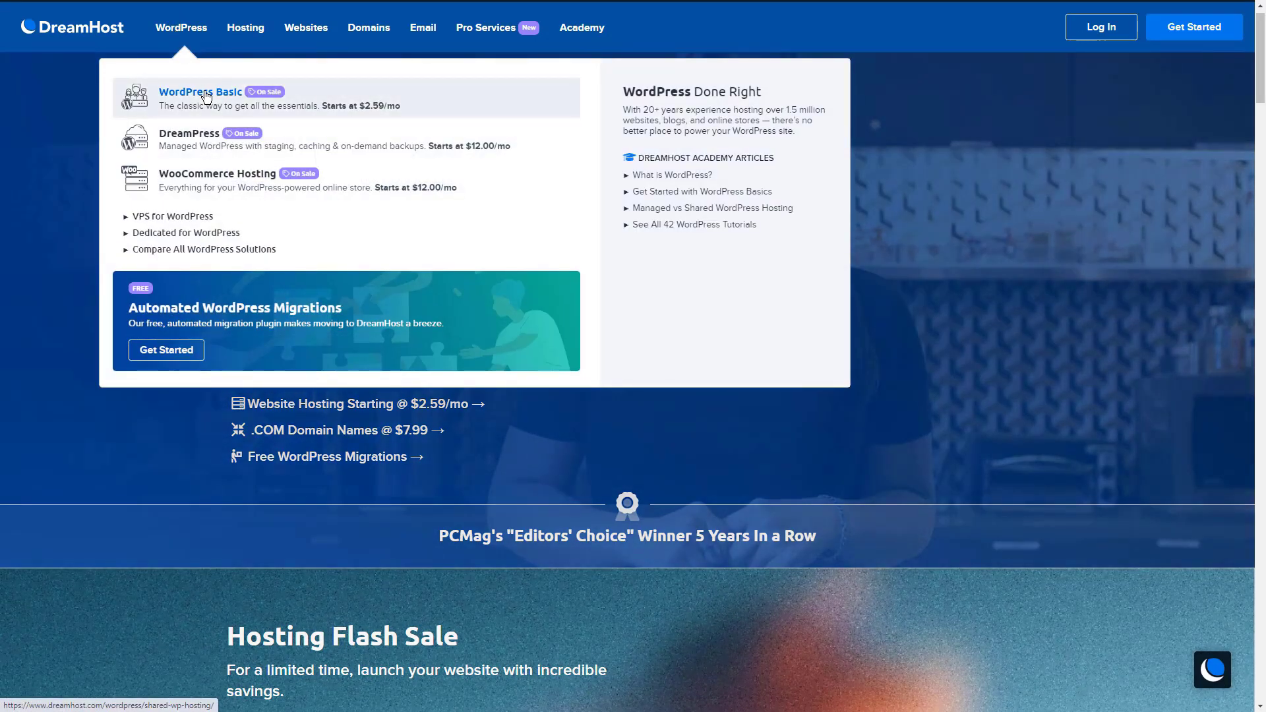
# Step: Open DreamHost's WordPress Basic hosting offer
pyautogui.click(206, 96)
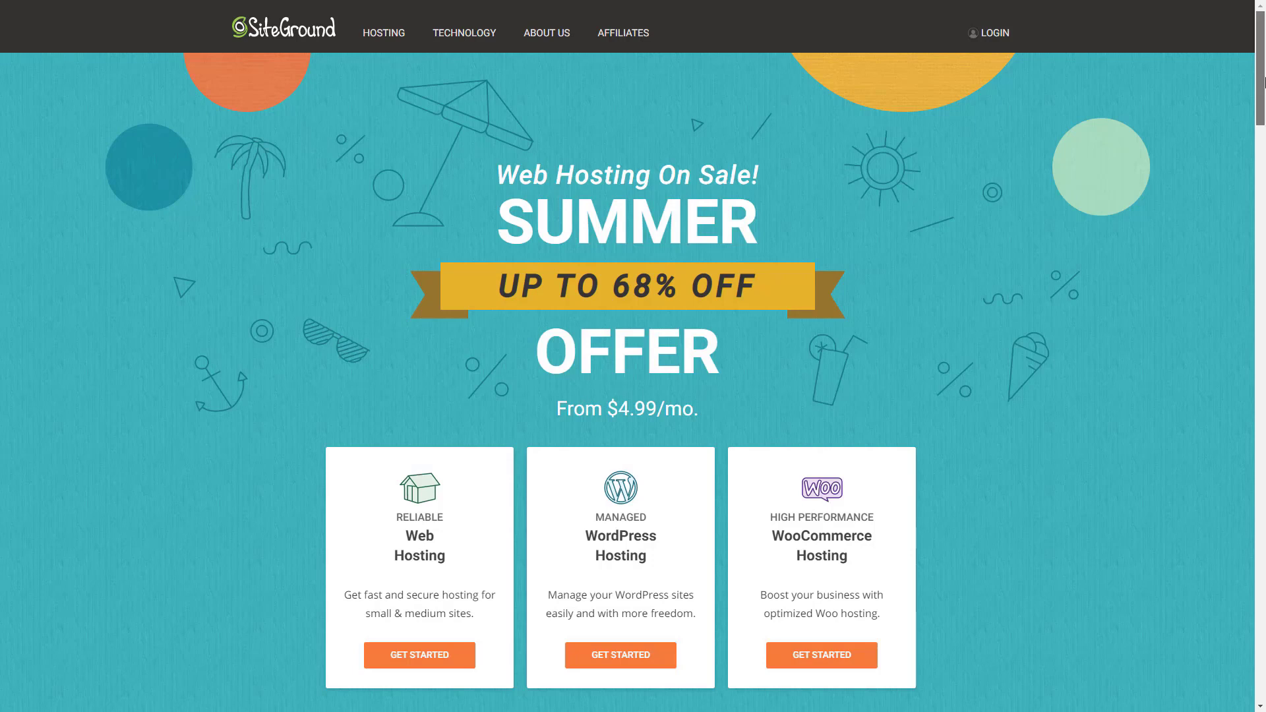
pyautogui.moveTo(1264, 81); pyautogui.dragTo(1265, 202)
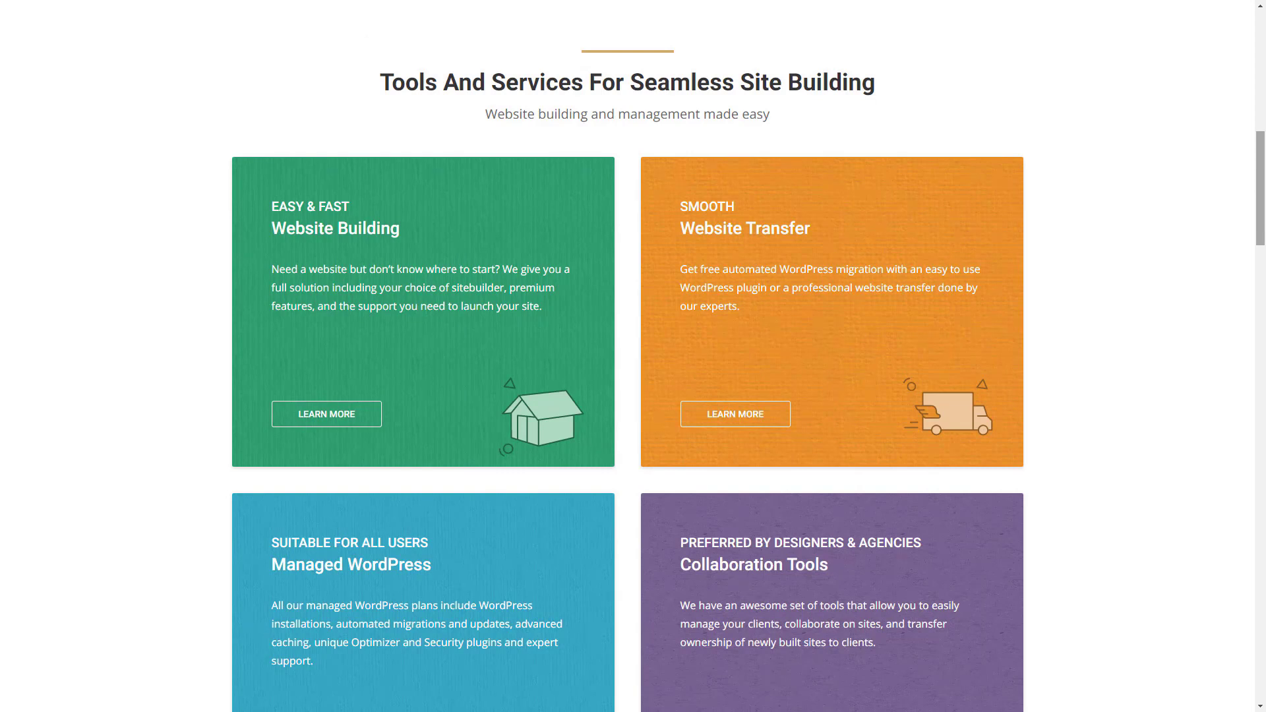
pyautogui.moveTo(1264, 226); pyautogui.dragTo(1263, 359)
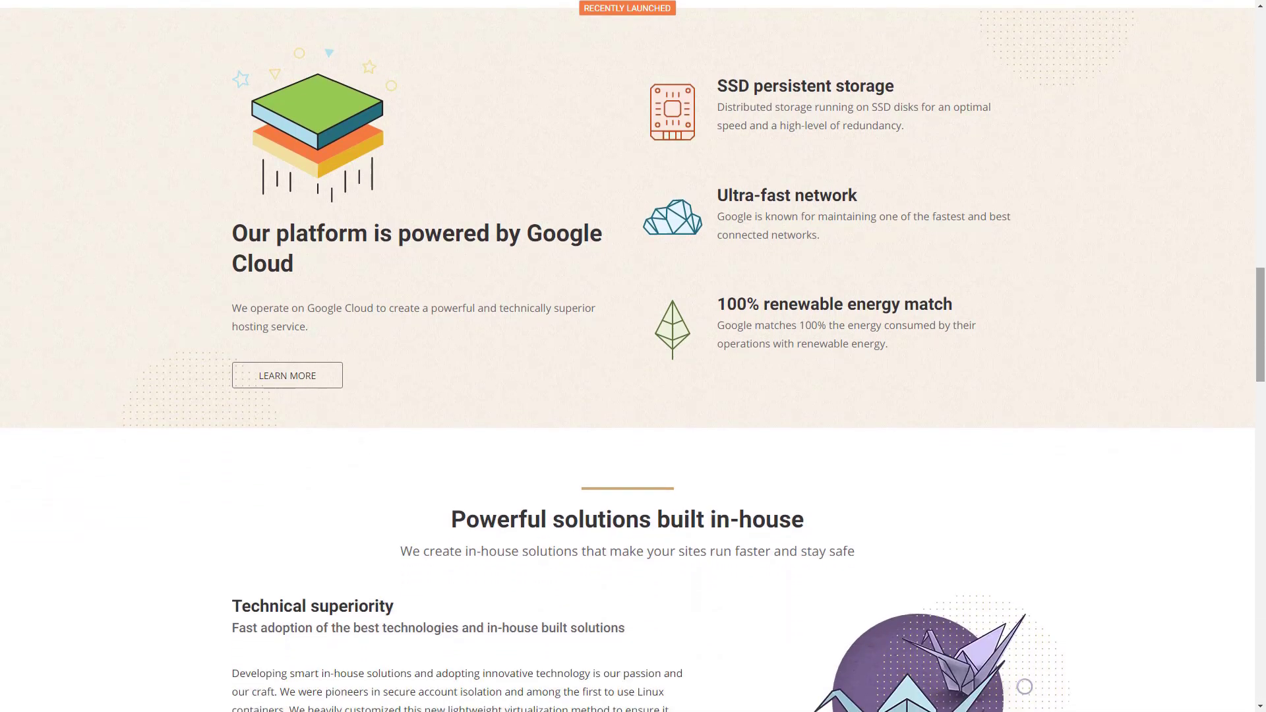
pyautogui.moveTo(1263, 369); pyautogui.dragTo(1263, 438)
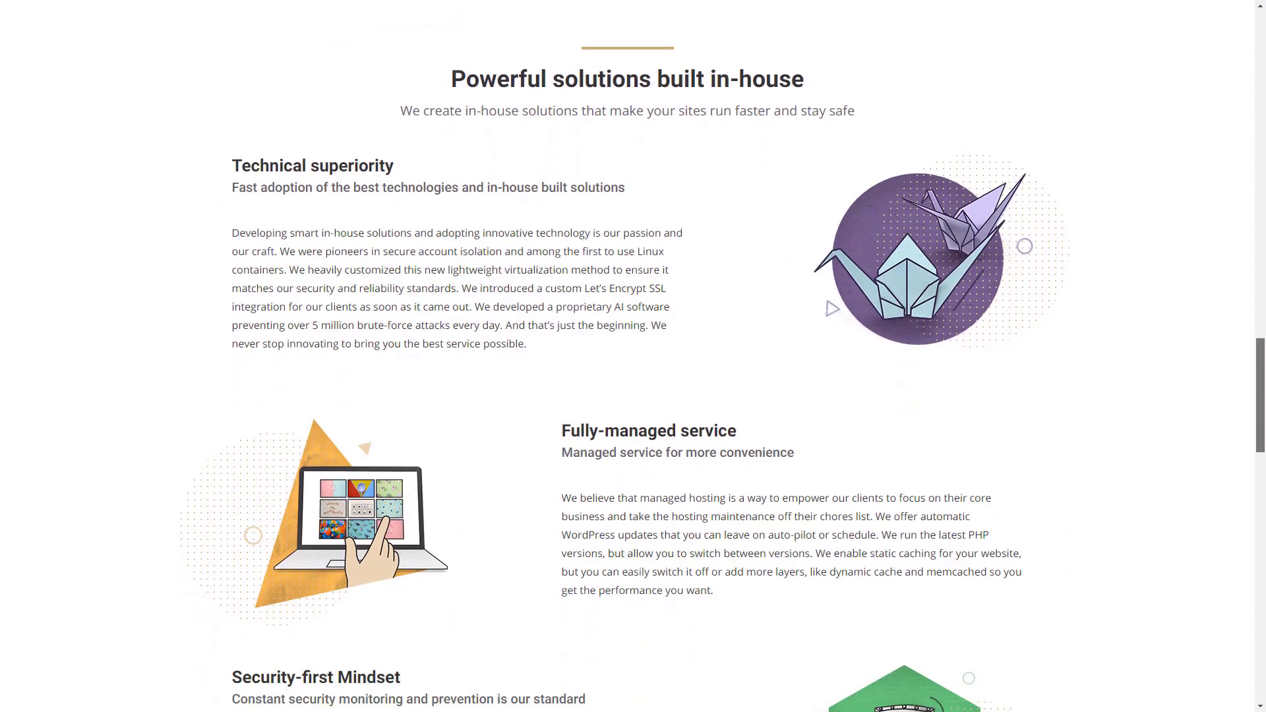
pyautogui.moveTo(1263, 420)
pyautogui.mouseDown()
pyautogui.moveTo(1263, 609)
pyautogui.moveTo(1263, 69)
pyautogui.mouseUp()
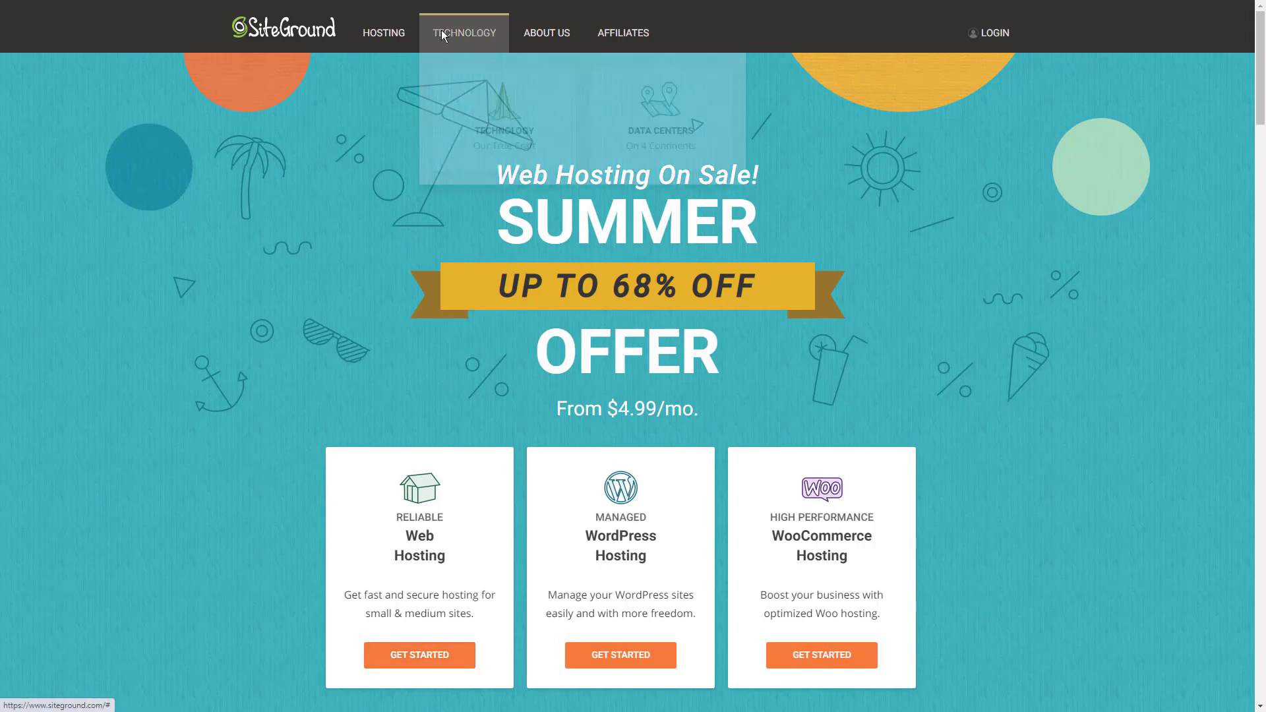
# Step: Go to SiteGround's Web Hosting page to view the StartUp, GrowBig and GoGeek plans
pyautogui.moveTo(384, 33)
pyautogui.click(404, 126)
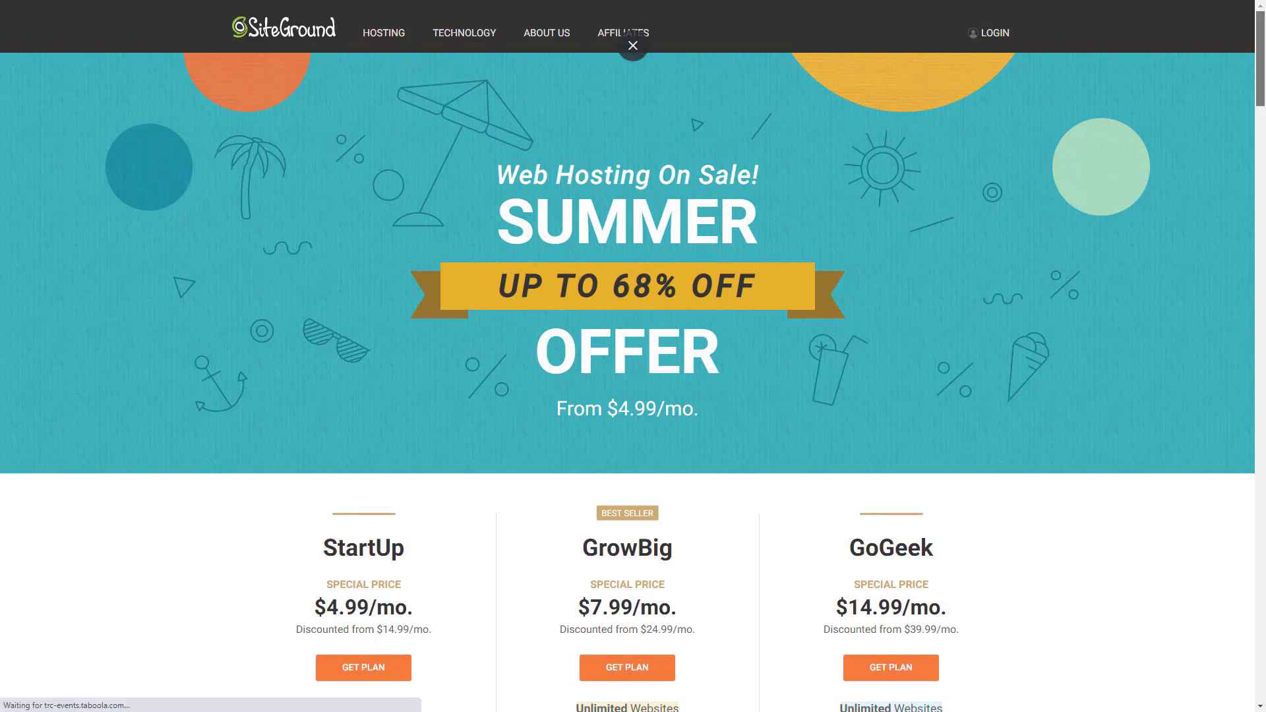
pyautogui.scroll(-2, 1263, 119)
pyautogui.scroll(-1, 1263, 120)
pyautogui.scroll(-2, 1263, 120)
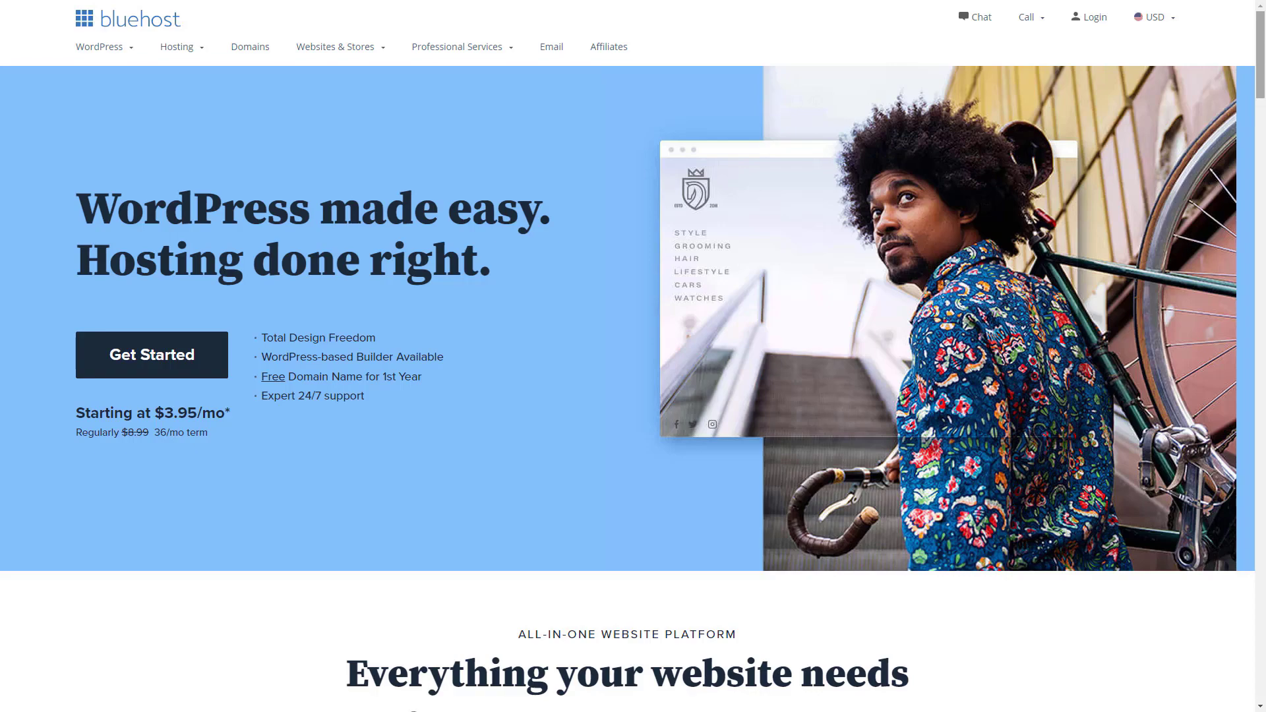
pyautogui.moveTo(1261, 54); pyautogui.dragTo(1263, 124)
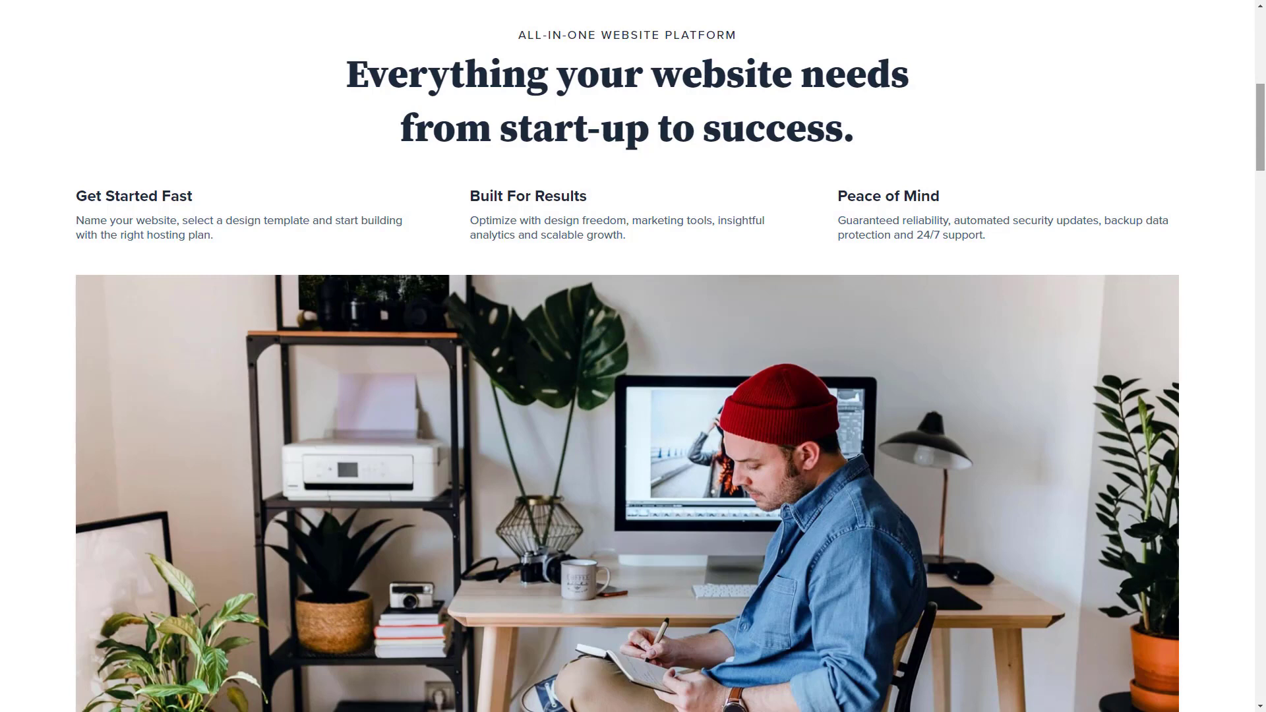
pyautogui.moveTo(1262, 128); pyautogui.dragTo(1263, 226)
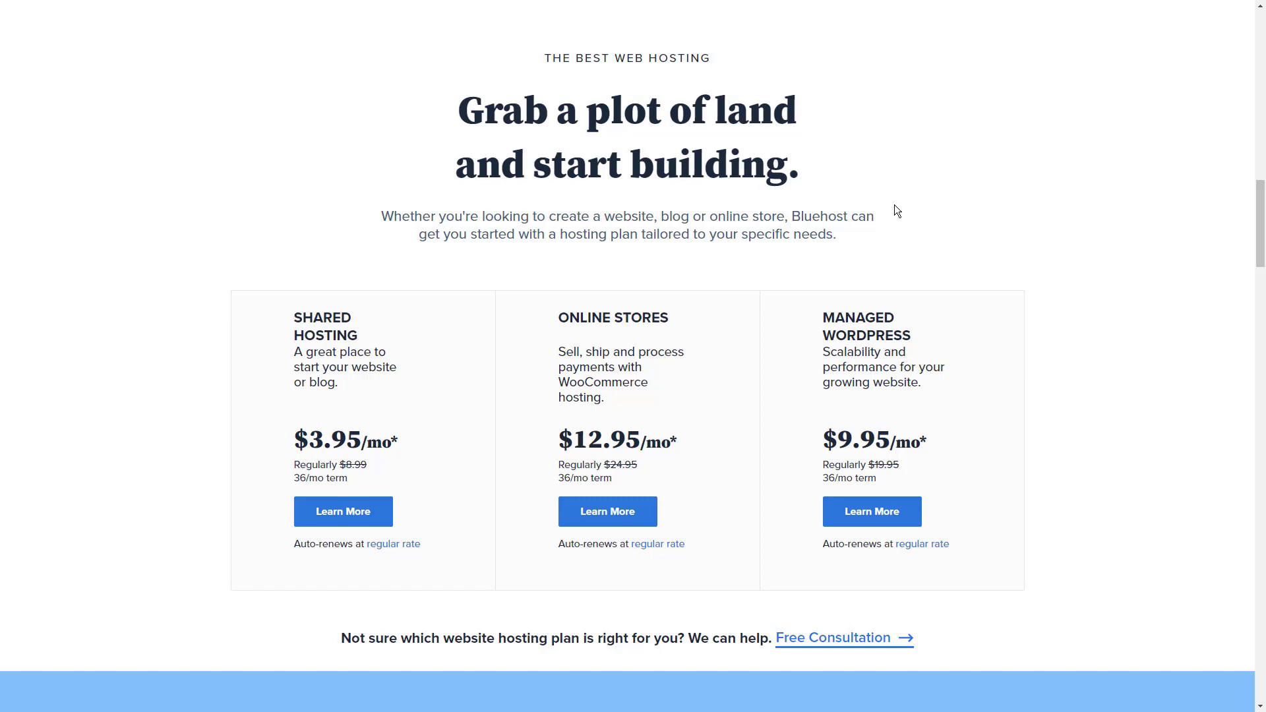
# Step: Highlight the Online Stores plan description and price on Bluehost, then clear the selection
pyautogui.moveTo(347, 400); pyautogui.dragTo(362, 442)
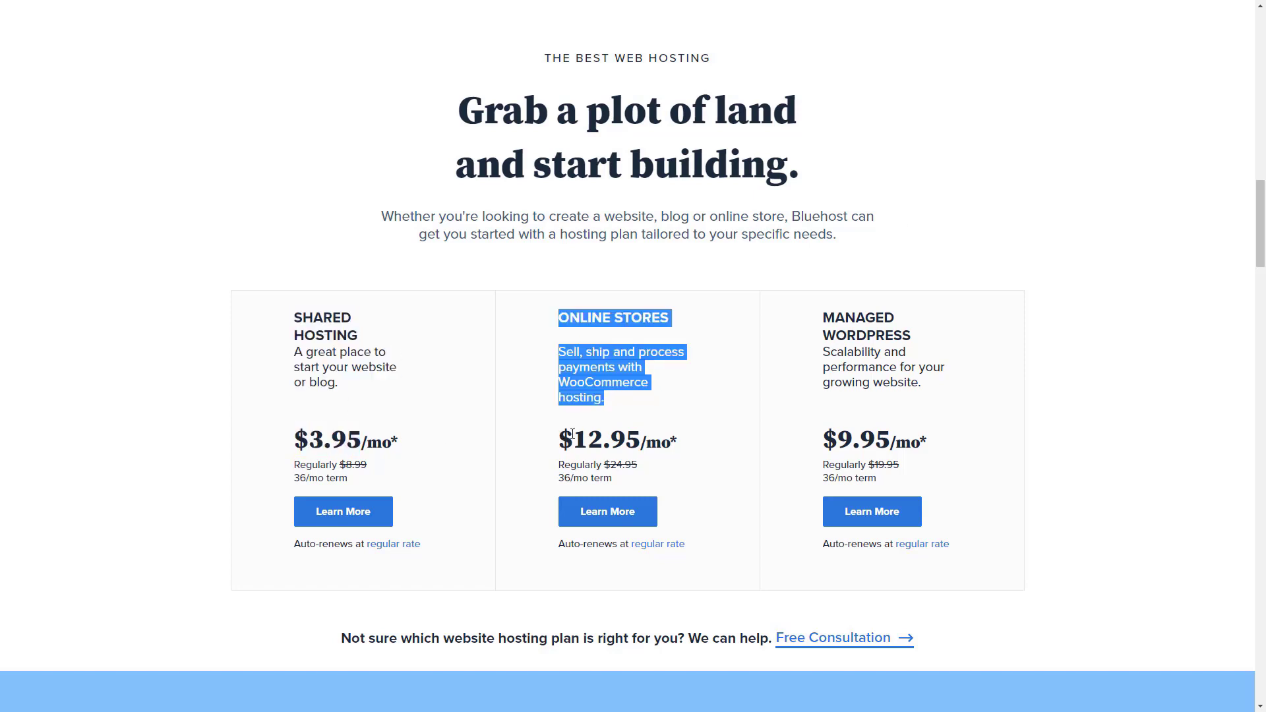
pyautogui.moveTo(560, 441); pyautogui.dragTo(684, 441)
pyautogui.moveTo(837, 441); pyautogui.dragTo(1054, 423)
pyautogui.click(1077, 419)
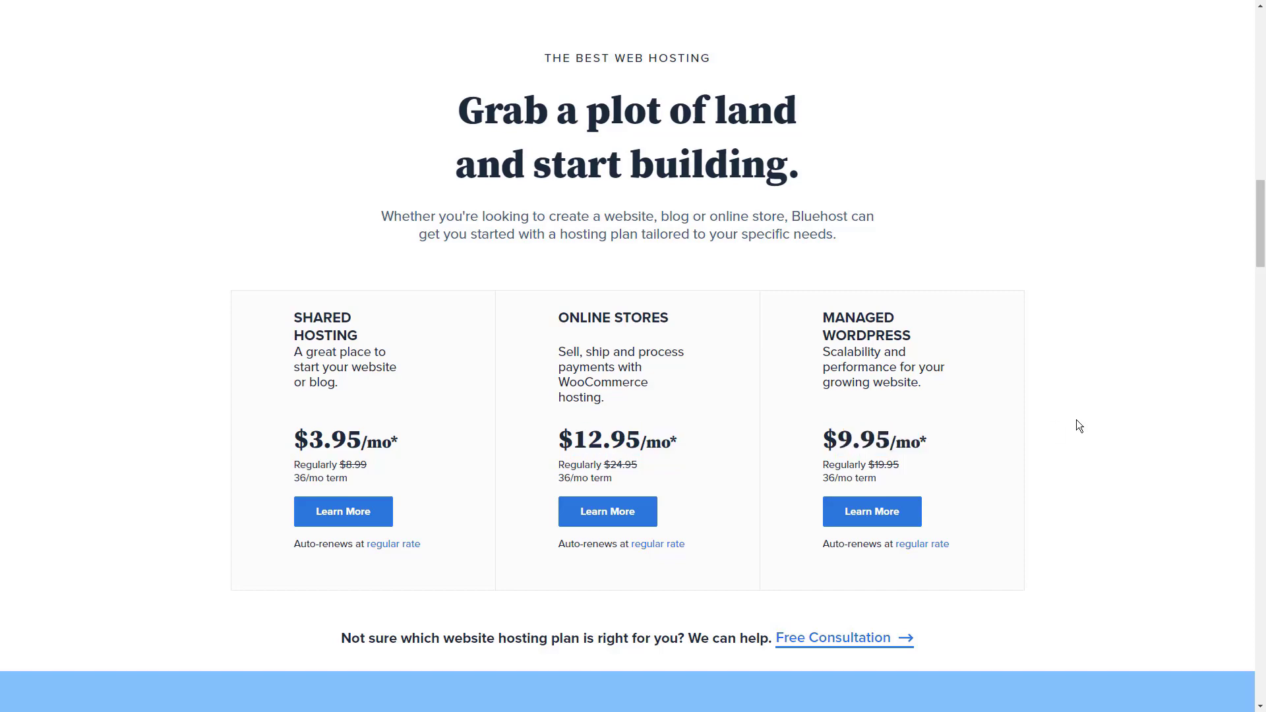
pyautogui.moveTo(1261, 247); pyautogui.dragTo(1262, 366)
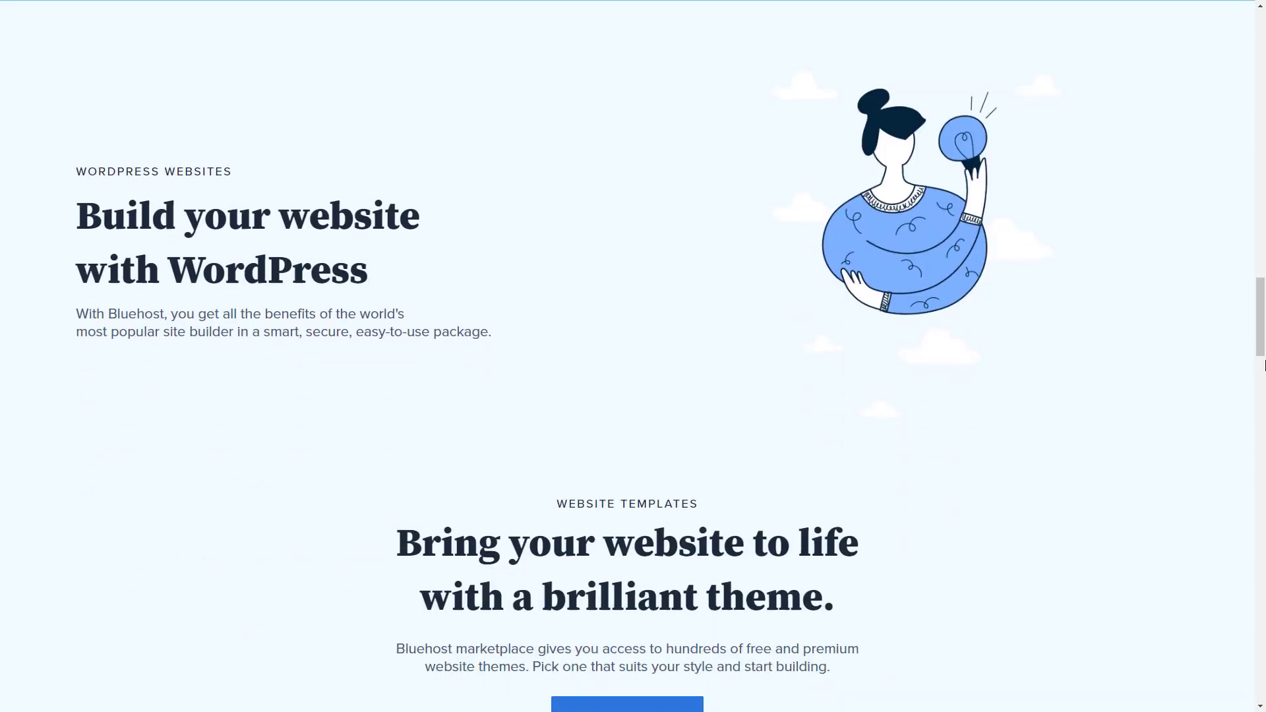